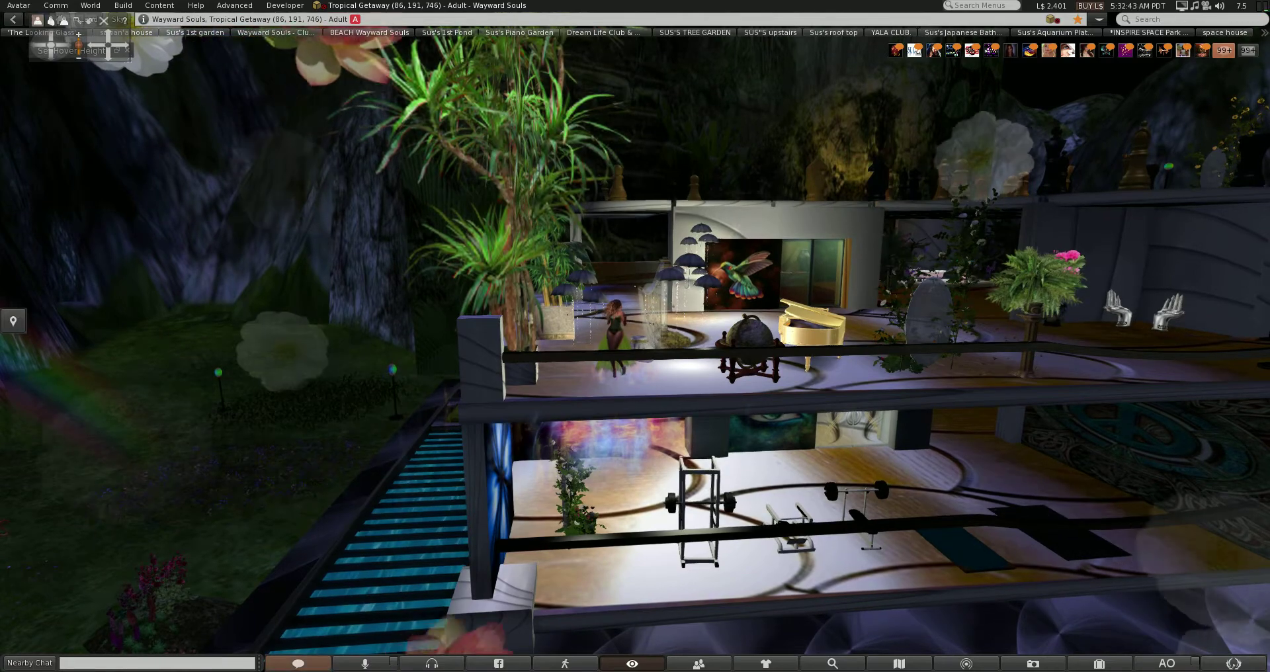
Orbit out to show the pool, rainbow and floating flowers, then back to the upper floors
left_click_drag(78, 36, 79, 36)
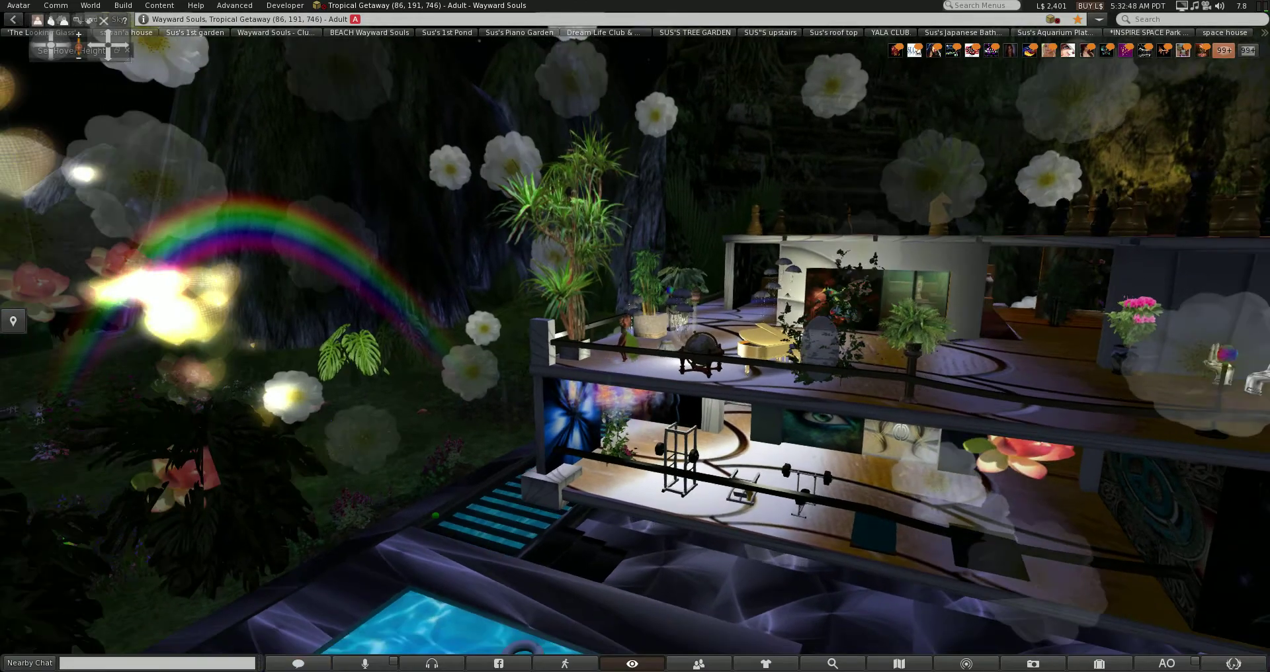
left_click_drag(78, 35, 79, 36)
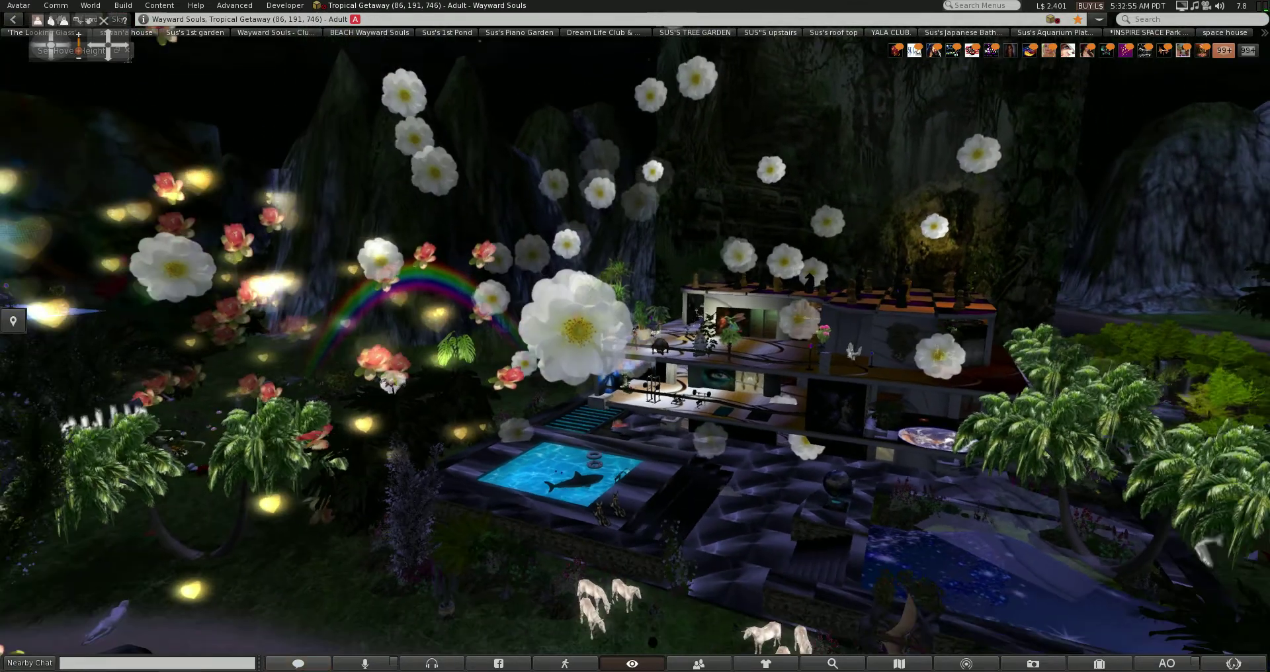